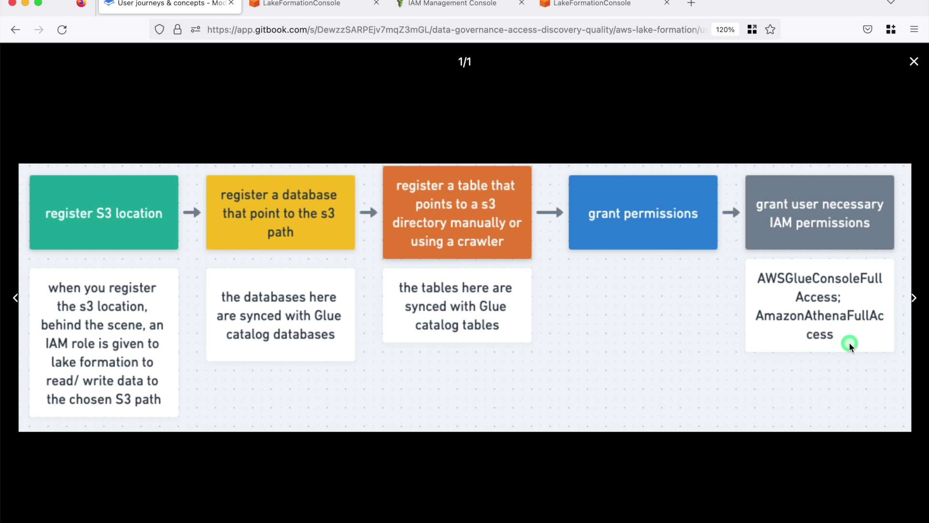
Close the workflow diagram page and check what testuser can access under Lake Formation databases and tables
key("super+w")
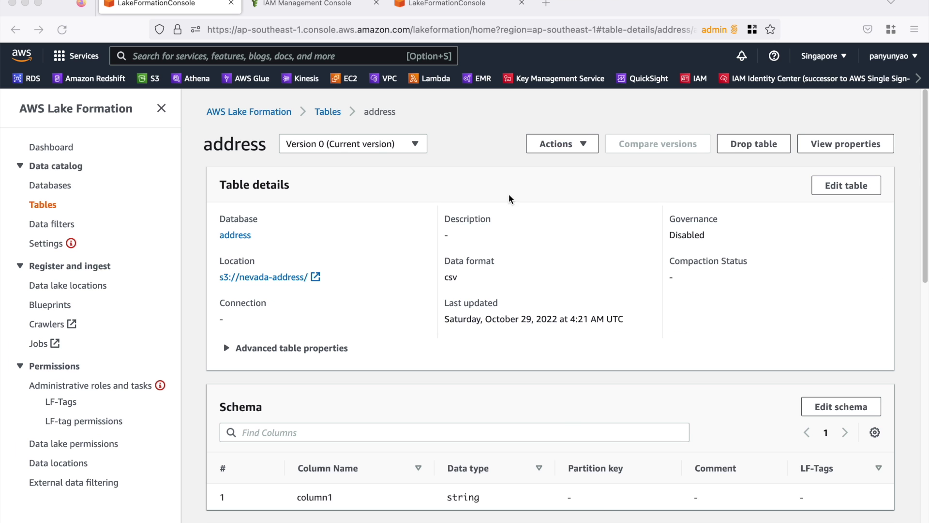
left_click(483, 12)
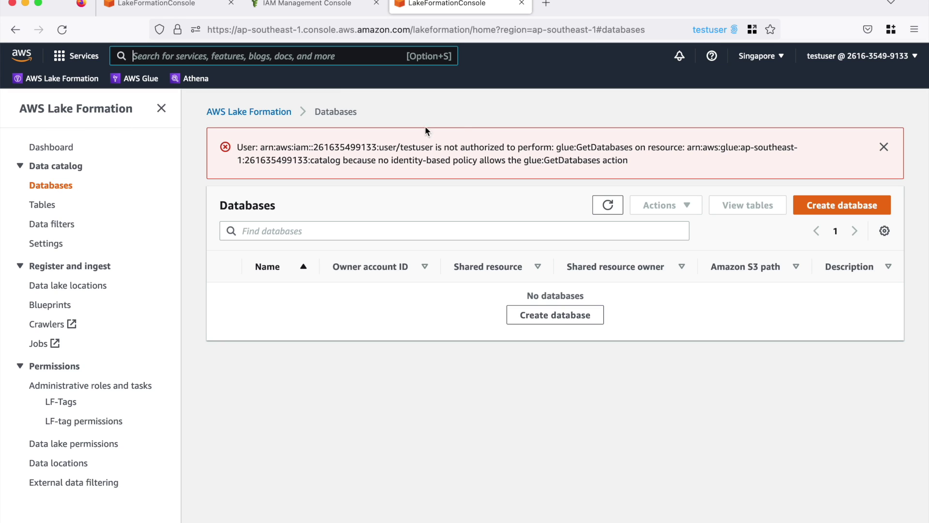
left_click_drag(518, 146, 660, 158)
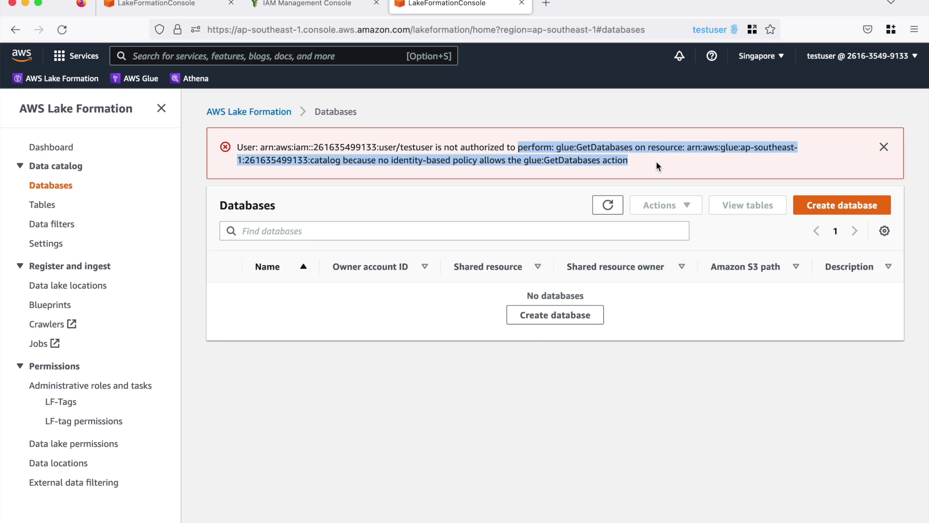
left_click(627, 167)
left_click(42, 204)
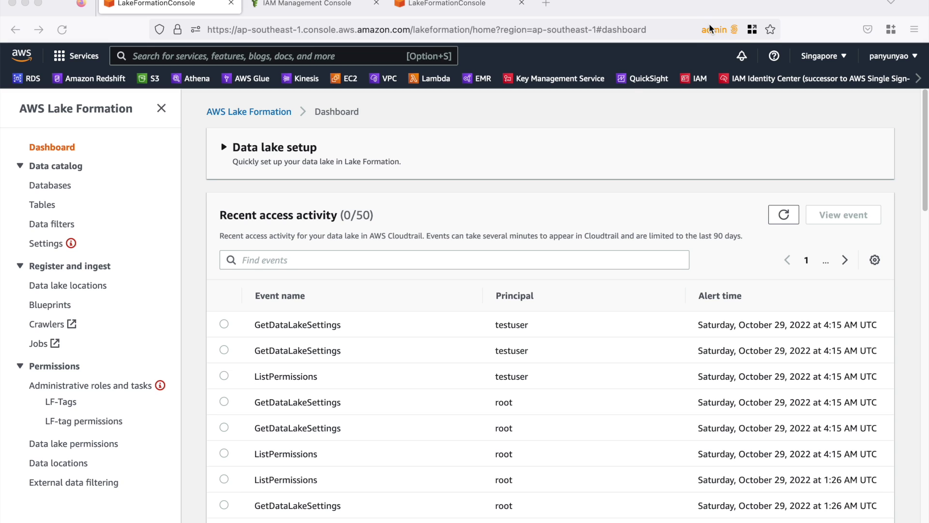
In the admin's Lake Formation console, register the nevada-address S3 bucket as a data lake location
left_click(99, 288)
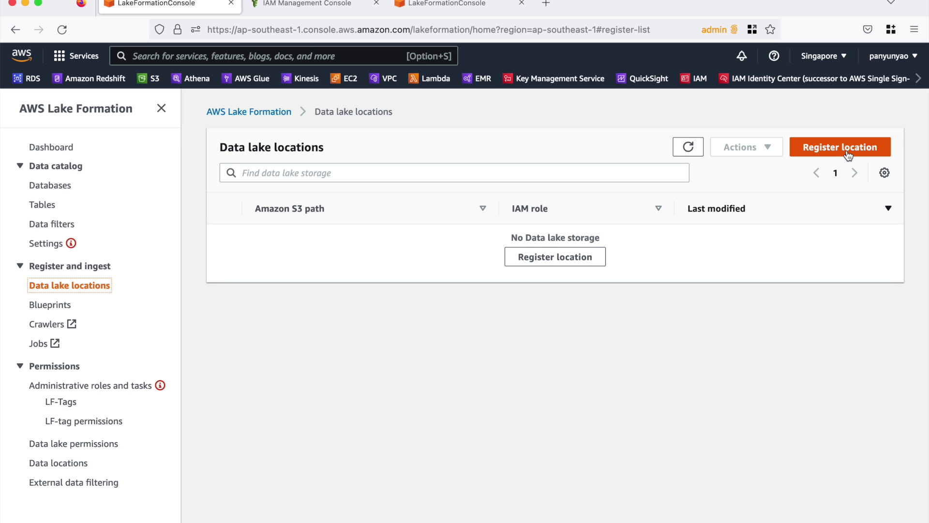
left_click(848, 153)
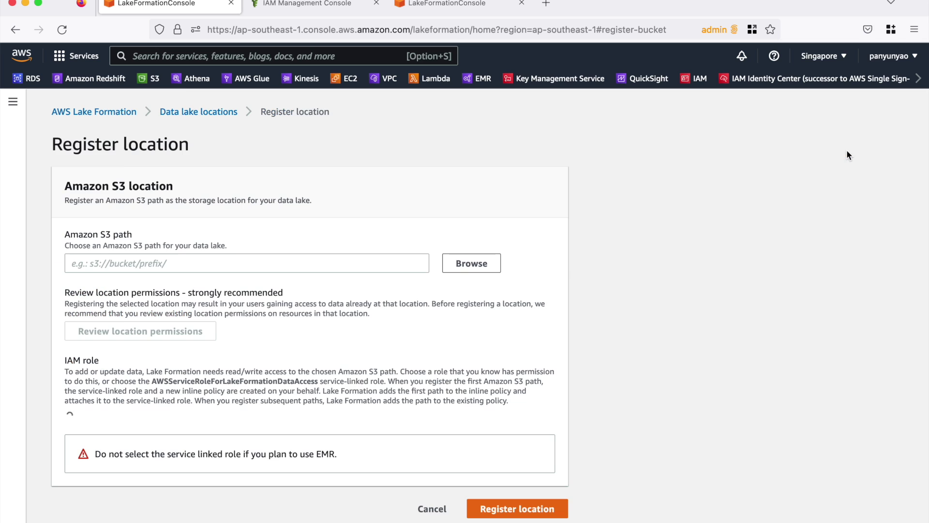
left_click(477, 267)
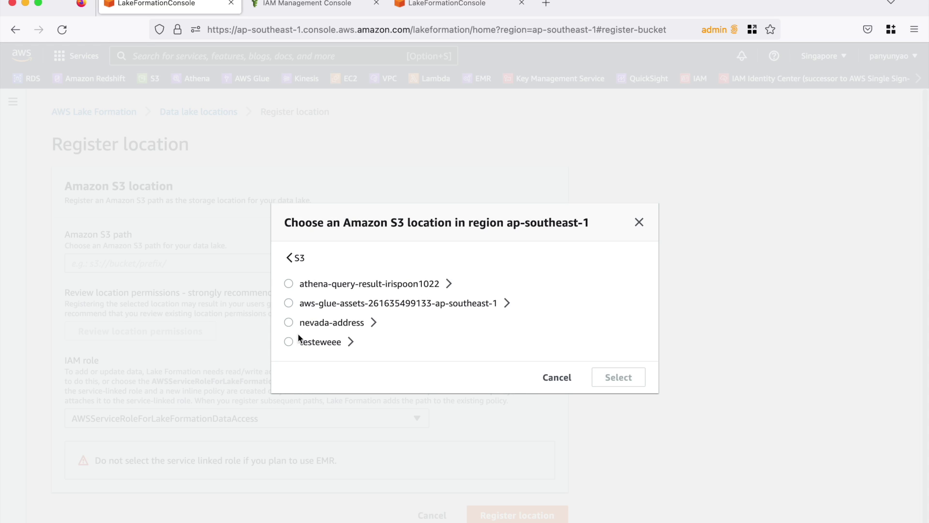
left_click(289, 322)
left_click(622, 379)
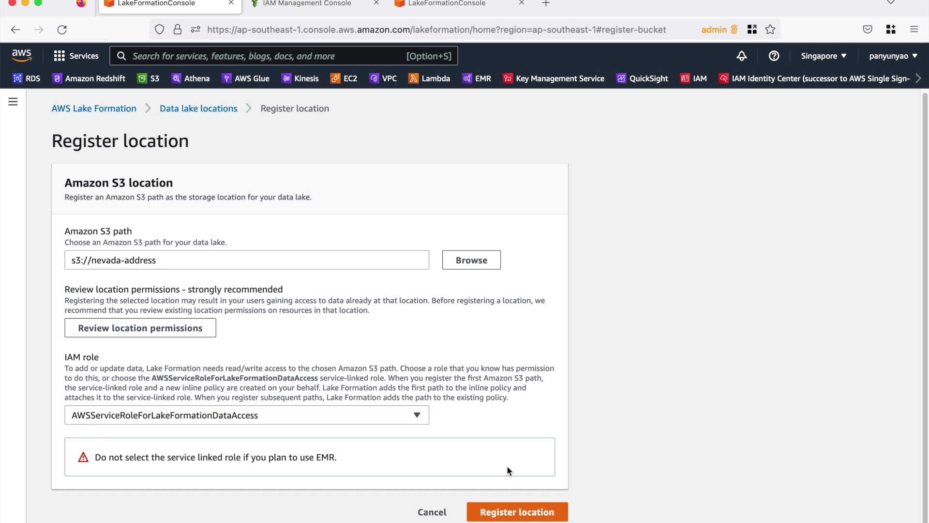
left_click(508, 512)
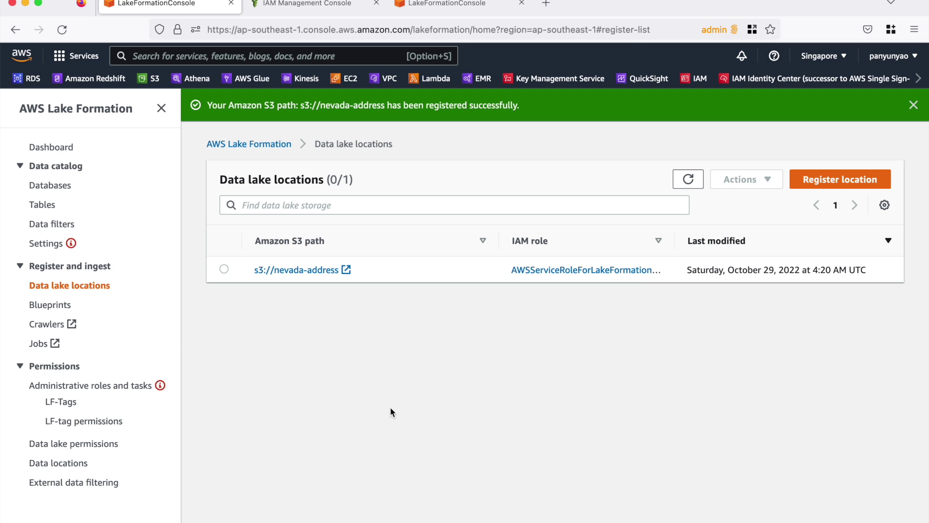
Start a new Data Catalog database and name it address
left_click(53, 190)
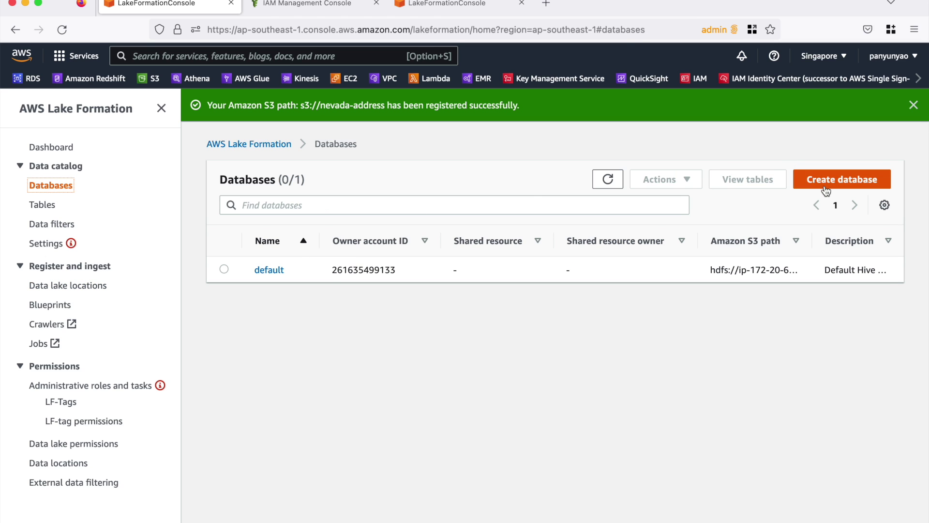
left_click(826, 189)
scroll(297, 292, "down", 2)
left_click(279, 270)
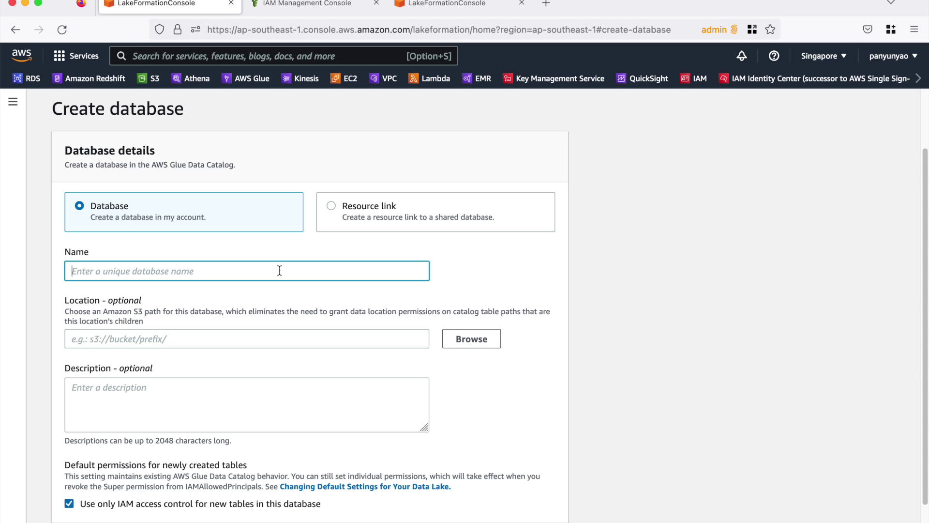
type("addresss")
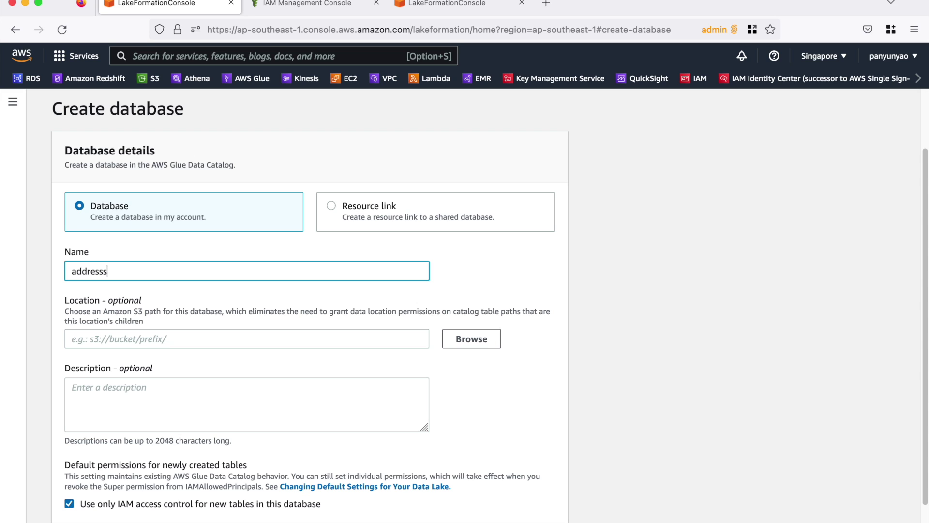
key("BackSpace")
Set the database location to the nevada-address bucket and create the database
scroll(278, 268, "down", 1)
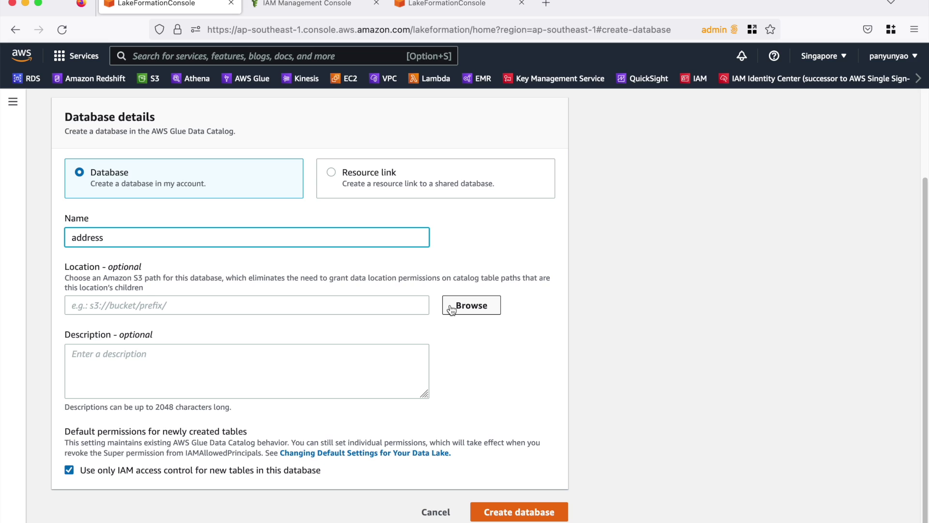
left_click(449, 306)
left_click(289, 322)
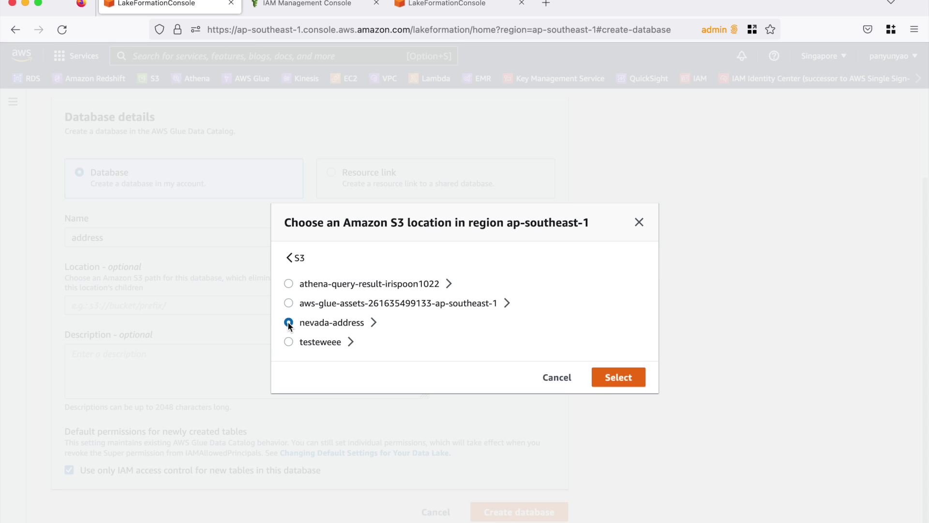
left_click(603, 383)
left_click(544, 512)
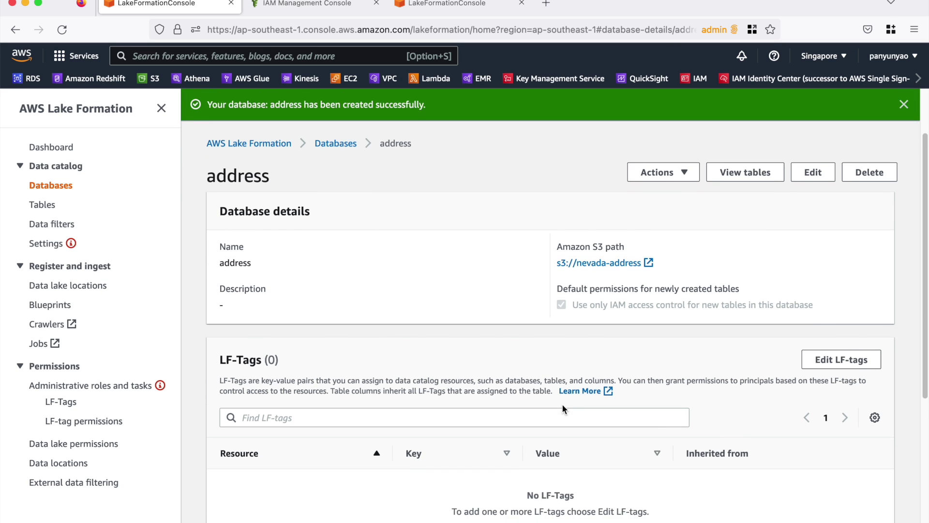
Start a new table named address and place it in the address database
left_click(39, 209)
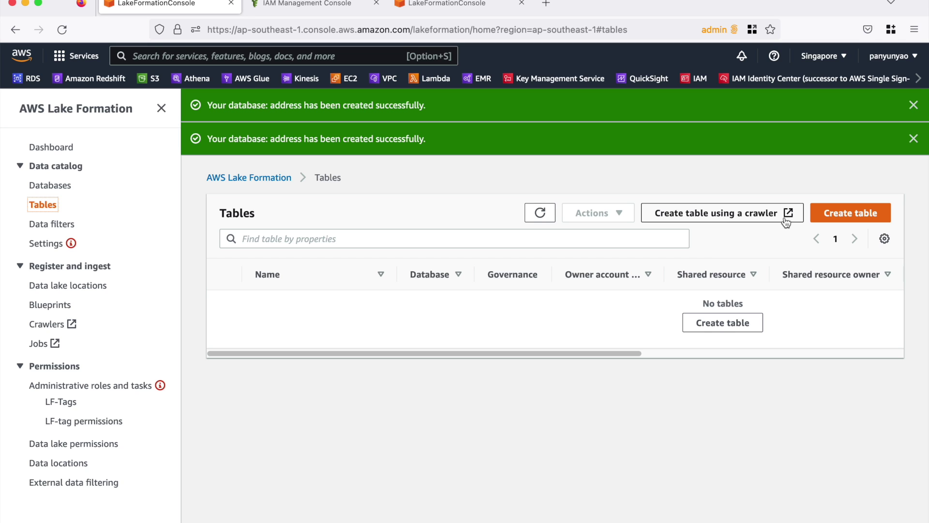
left_click(845, 215)
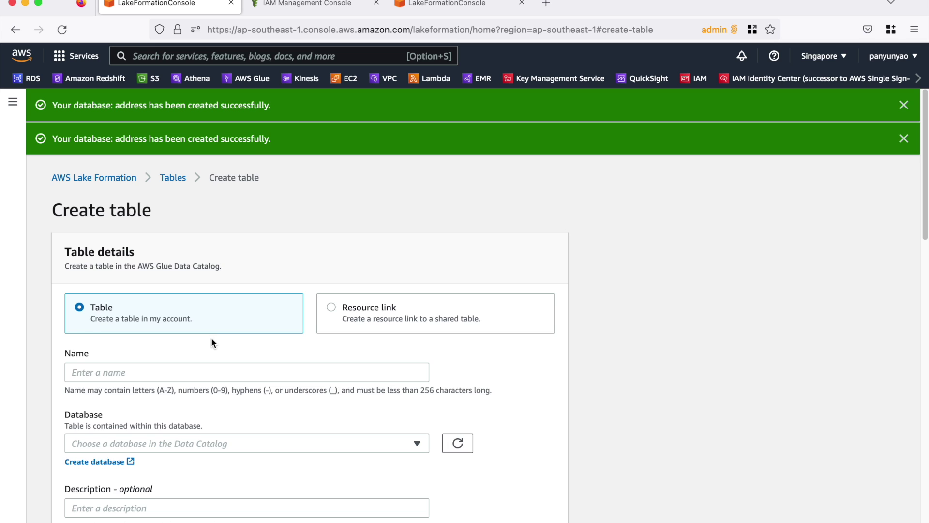
scroll(211, 338, "down", 2)
scroll(203, 315, "down", 3)
left_click(181, 242)
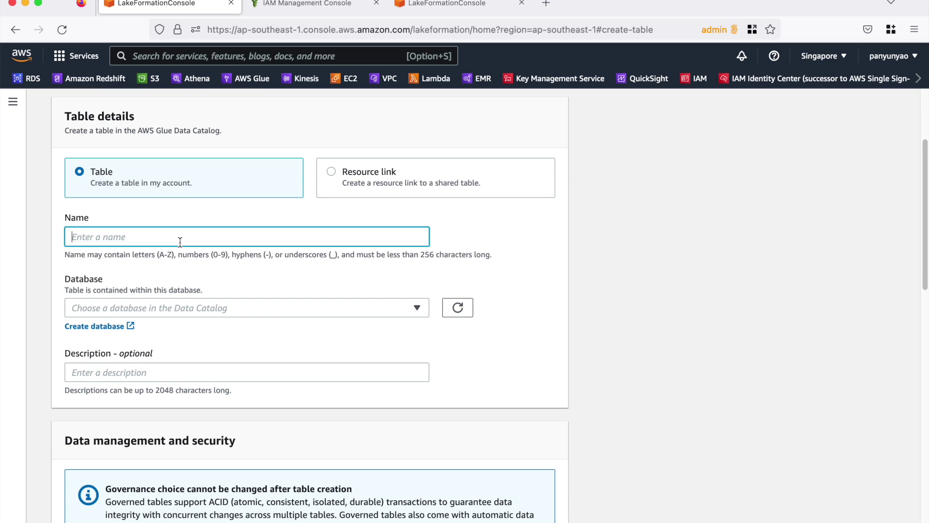
type("address")
scroll(176, 253, "down", 2)
left_click(177, 252)
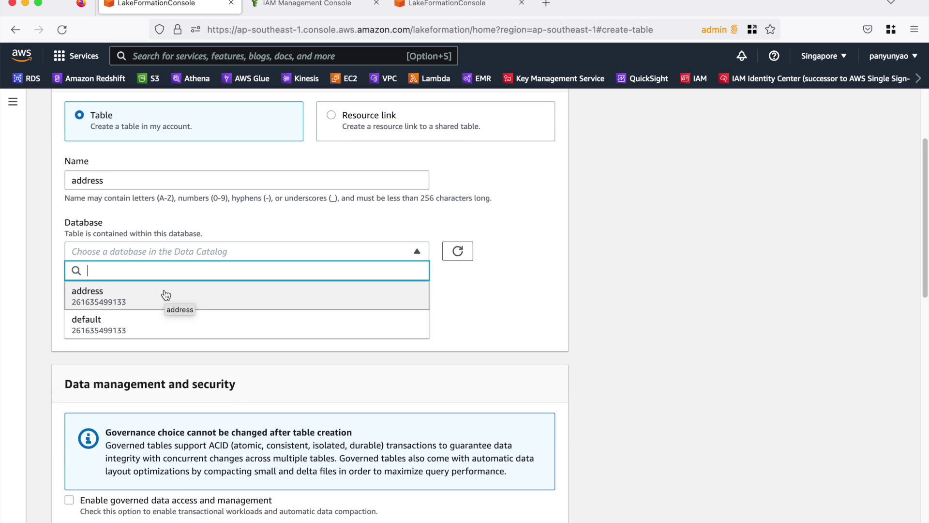
left_click(165, 293)
Set the table's include path to the nevada-address bucket and its data format to CSV
scroll(232, 307, "down", 3)
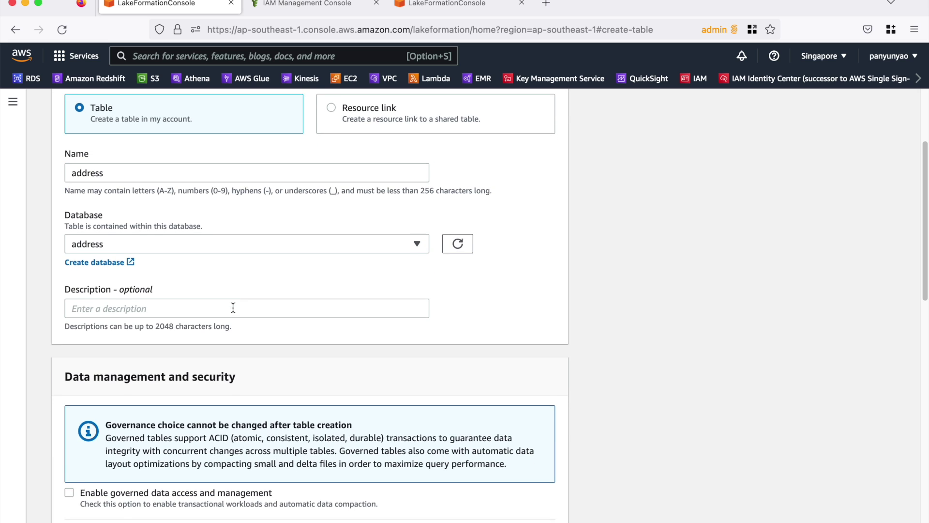
scroll(233, 308, "down", 6)
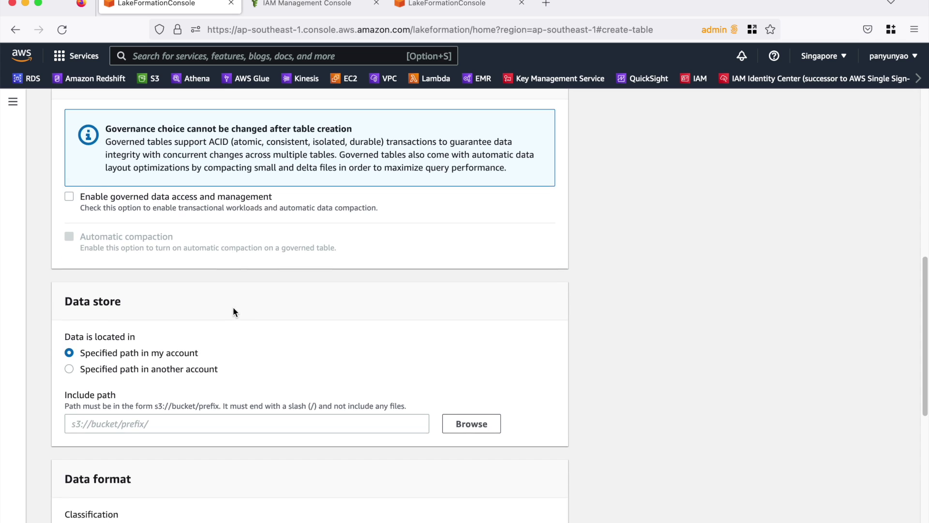
scroll(233, 310, "down", 4)
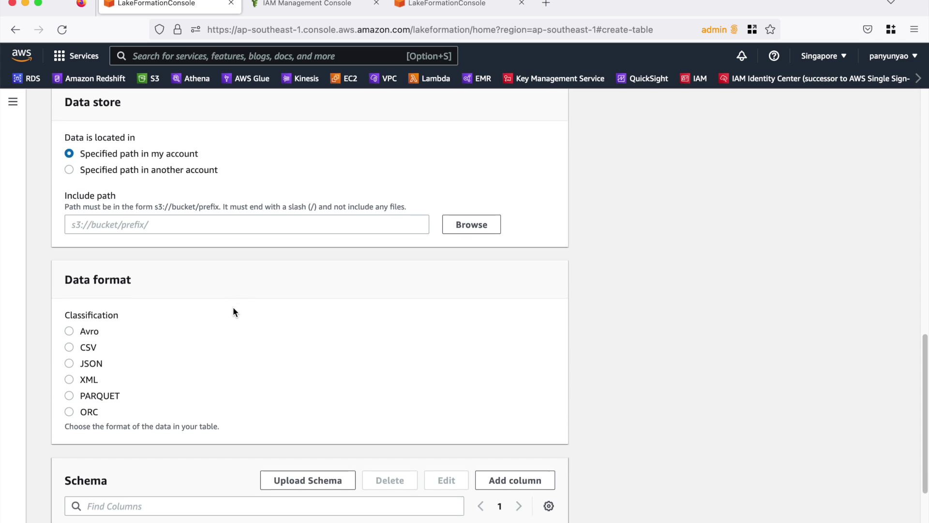
left_click(464, 199)
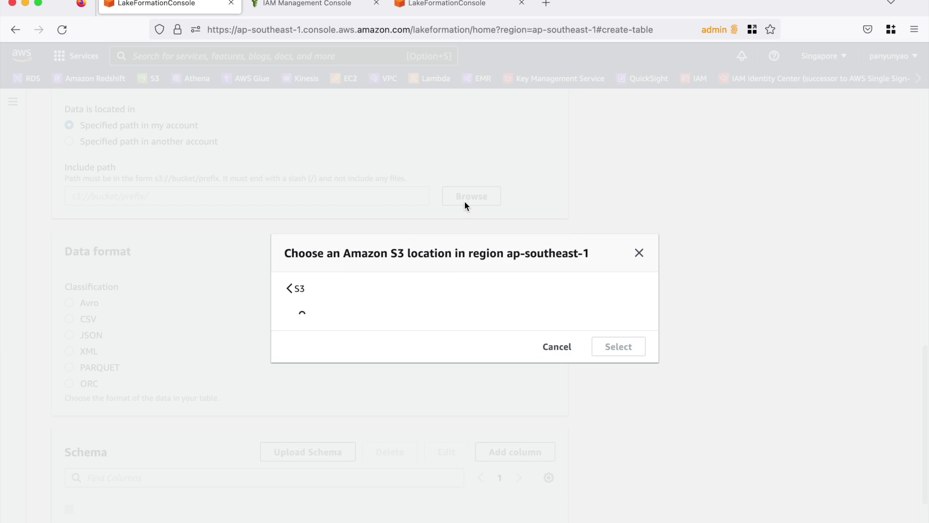
left_click(292, 324)
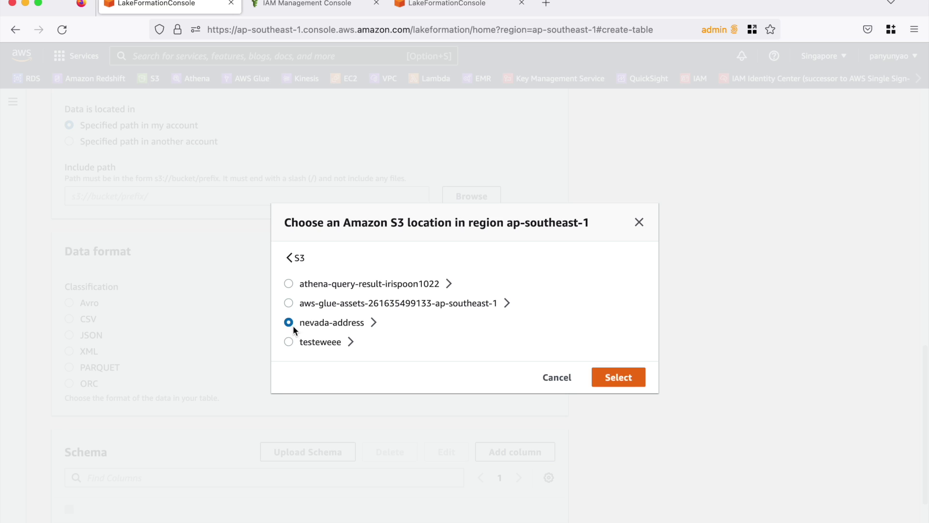
left_click(635, 379)
scroll(435, 345, "down", 2)
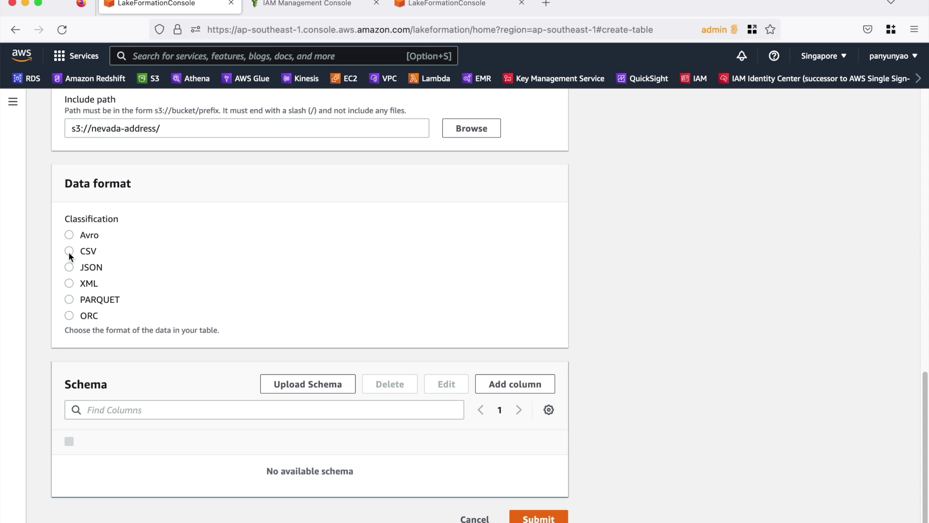
left_click(69, 250)
Add a string column named column1 to the table's schema and submit the table
scroll(282, 289, "down", 2)
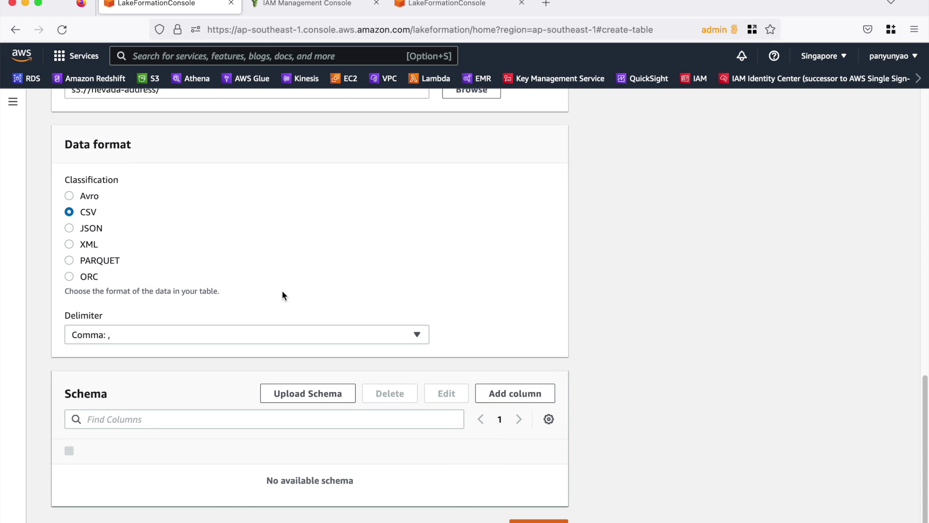
left_click(552, 382)
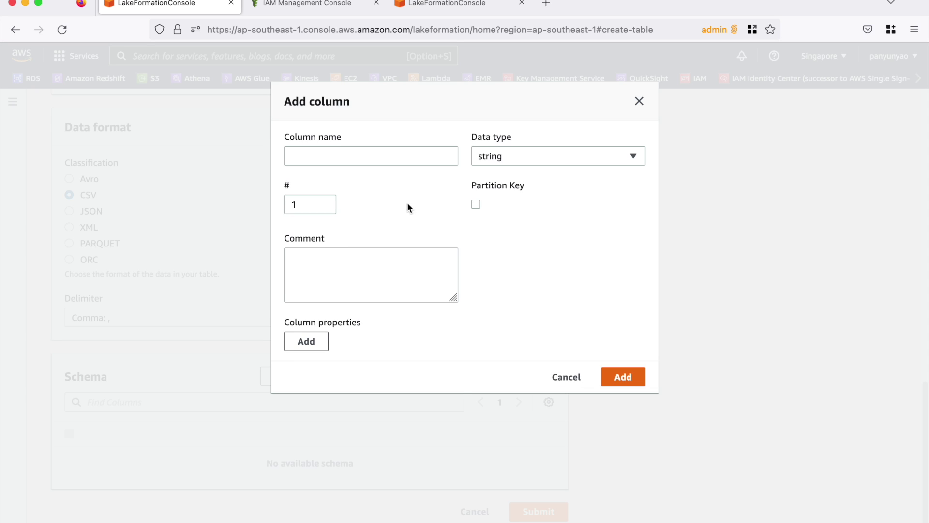
left_click(376, 158)
type("column1")
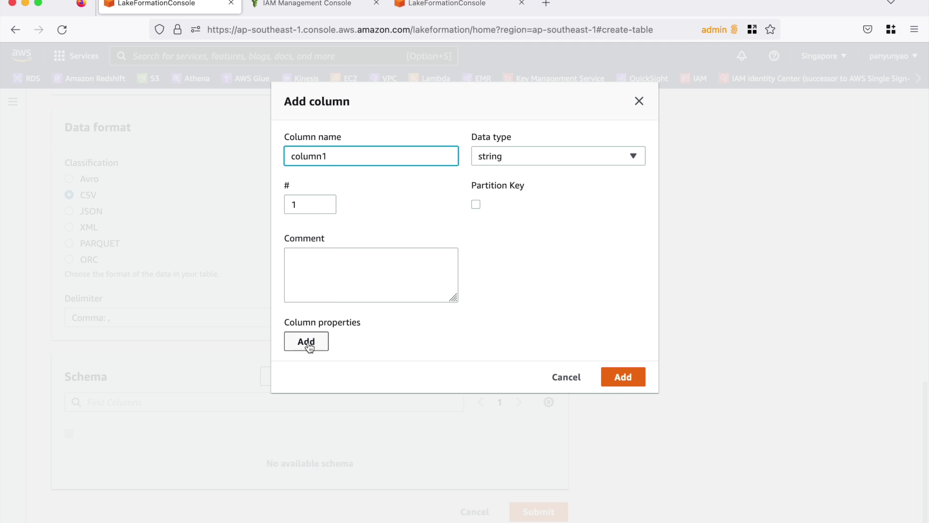
left_click(605, 377)
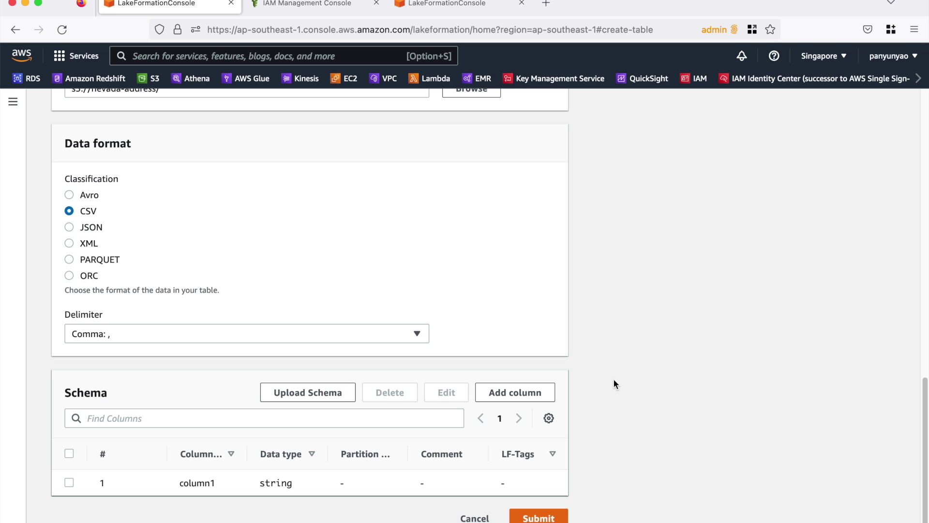
left_click(530, 518)
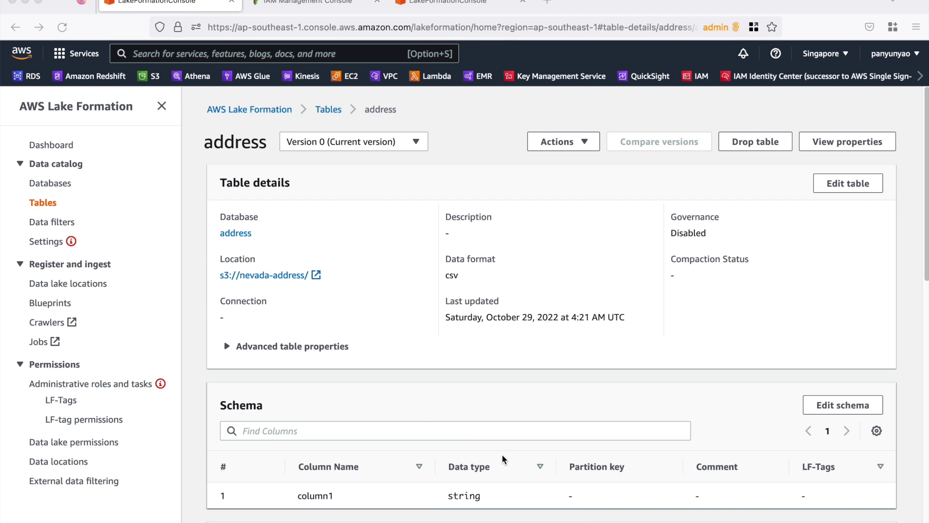
Start a data permissions grant on the address table with the IAM user testuser as principal
left_click(54, 205)
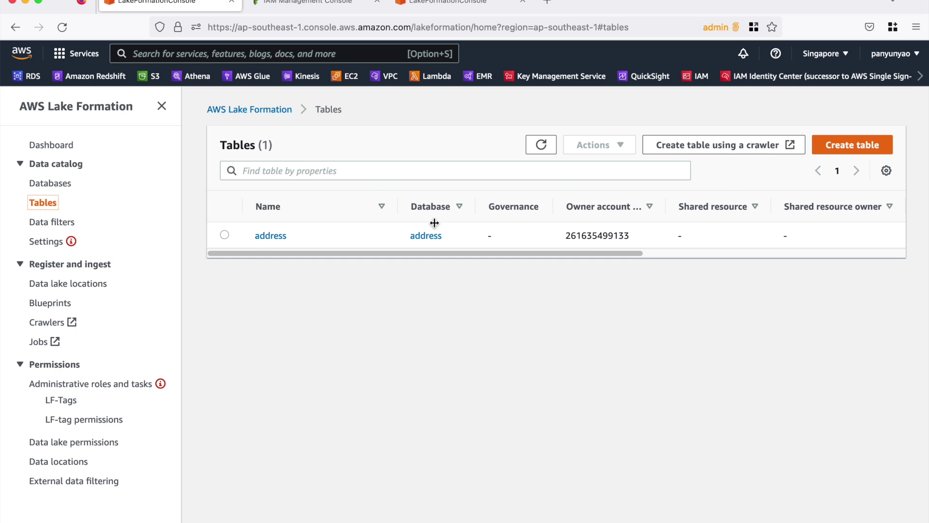
left_click(225, 236)
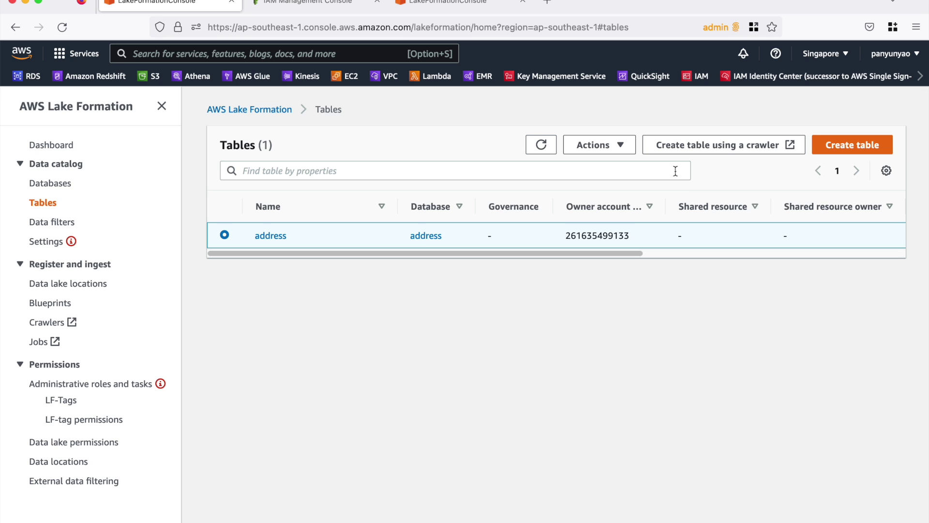
left_click(616, 145)
left_click(624, 307)
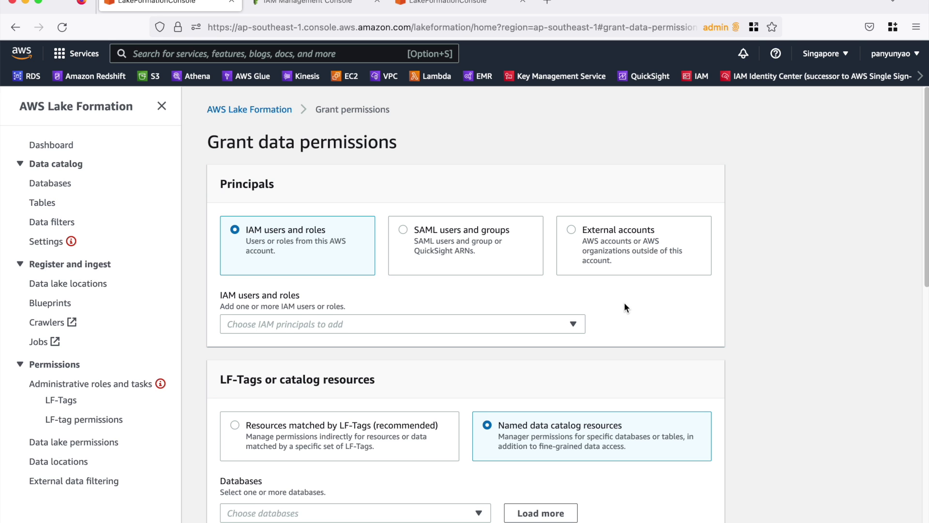
scroll(614, 294, "down", 1)
left_click(530, 290)
left_click(271, 357)
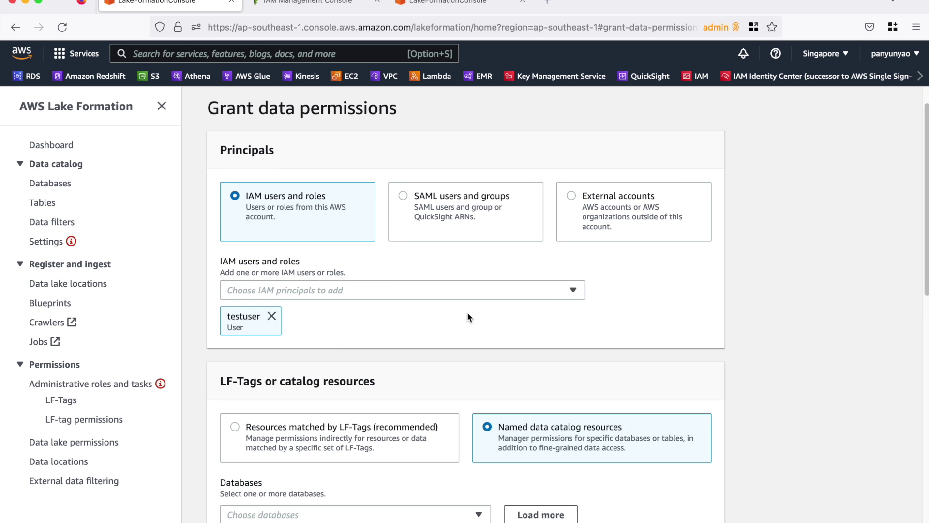
scroll(484, 310, "down", 7)
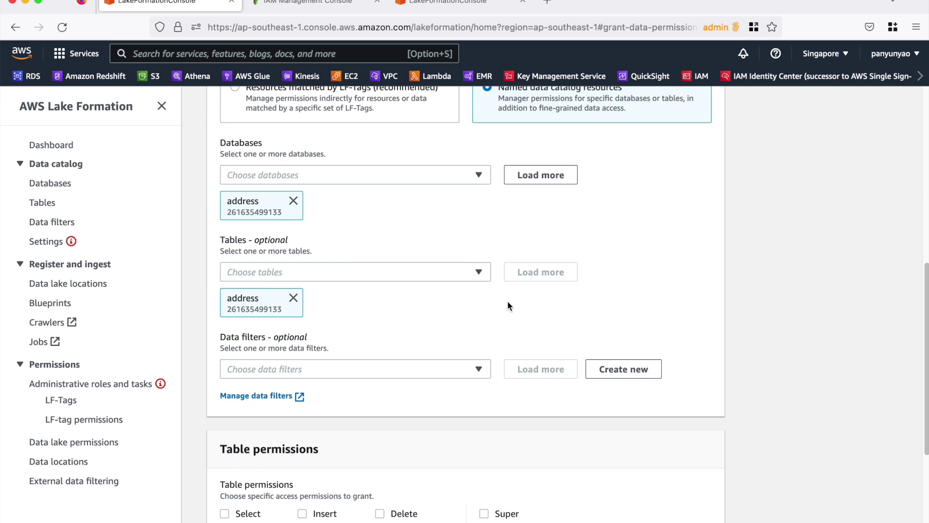
Grant the Super table permission on the address table to testuser
scroll(255, 295, "down", 4)
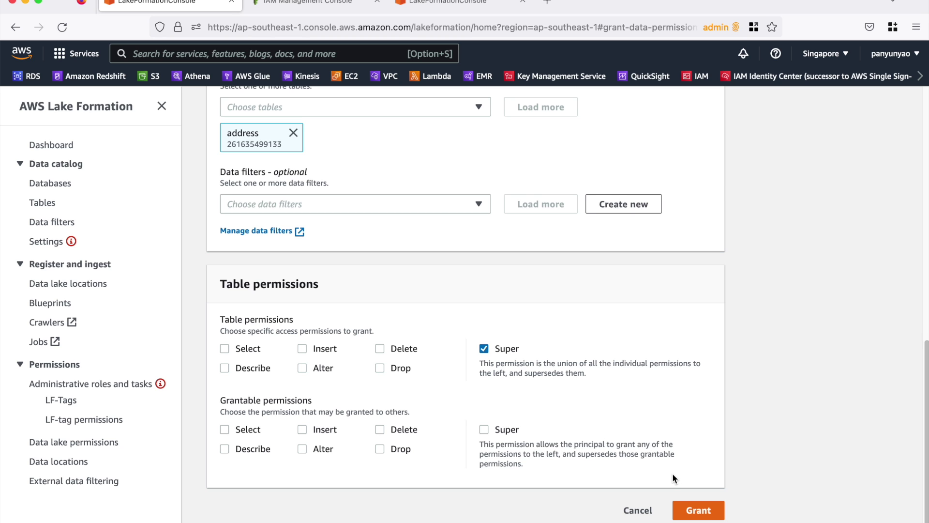
left_click(687, 512)
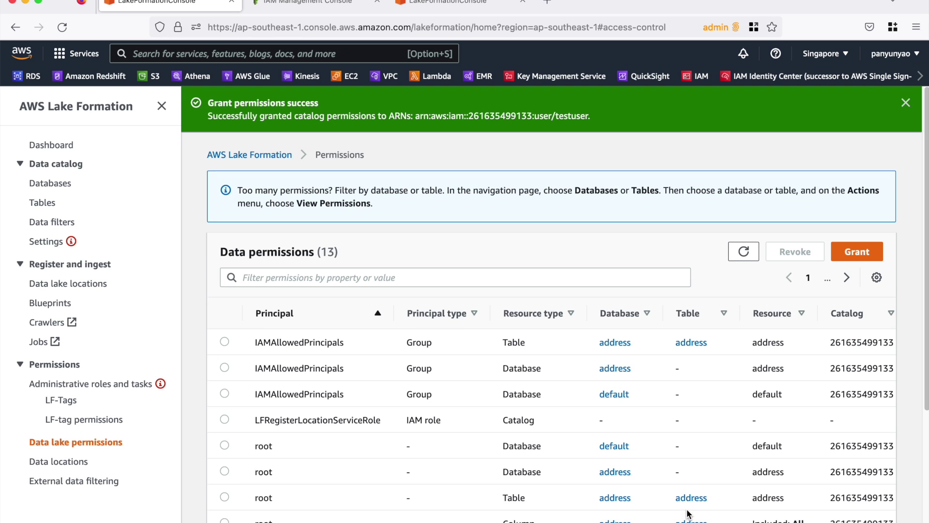
Reload the Tables page in testuser's Lake Formation session and examine the authorization error about glue:SearchTables
left_click(433, 9)
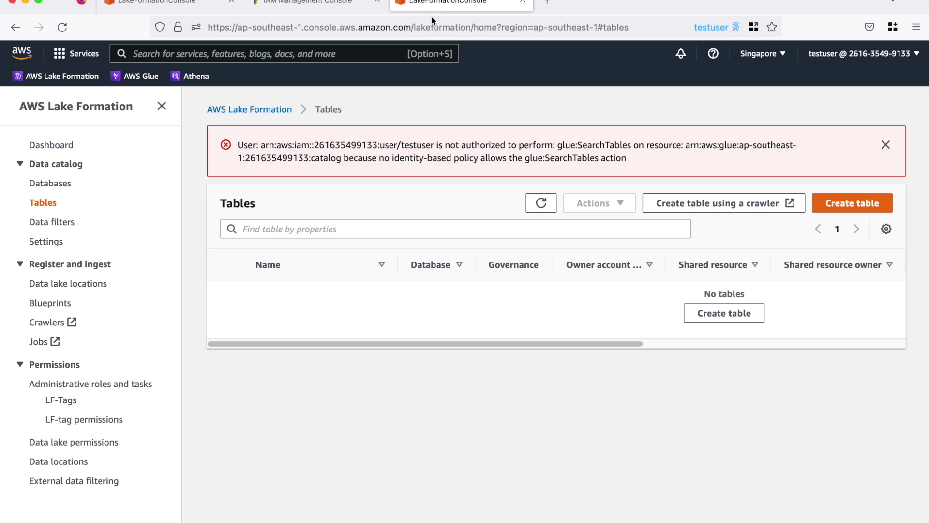
left_click(60, 28)
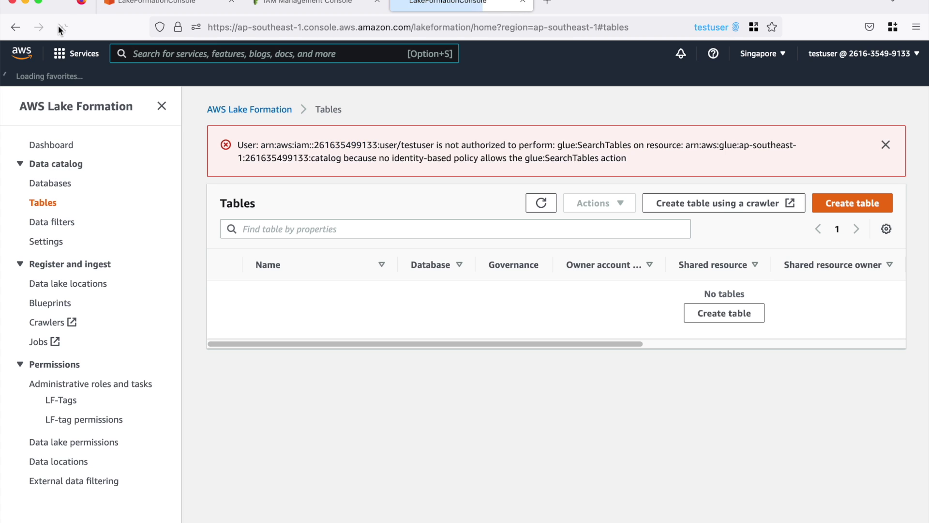
left_click_drag(518, 145, 647, 156)
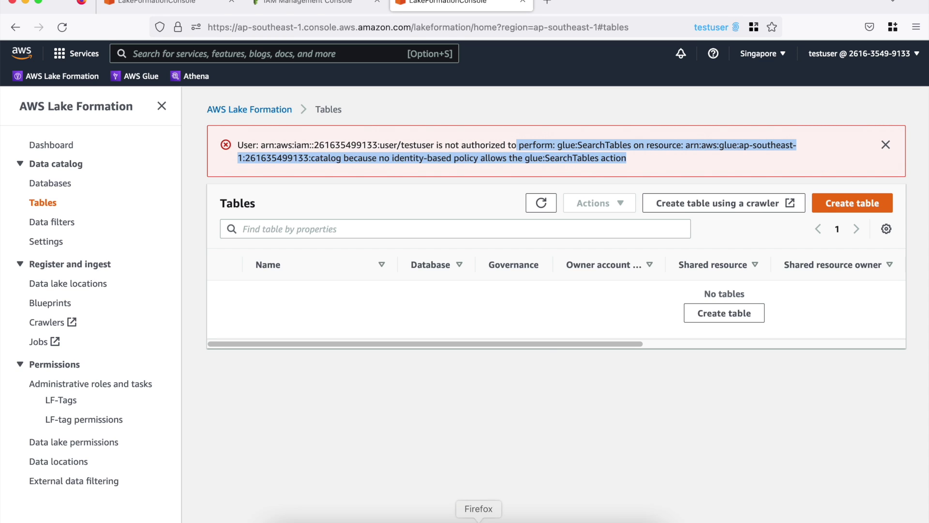
left_click(521, 413)
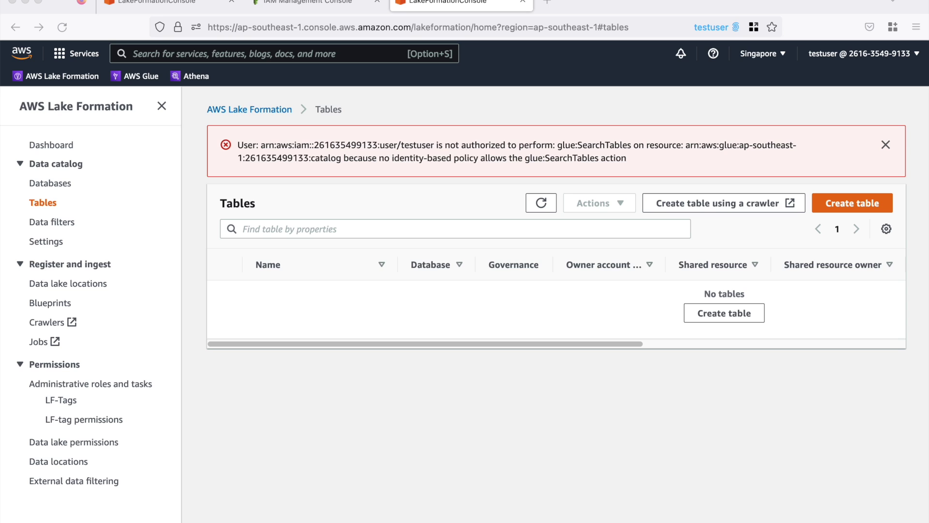
Start adding permissions to testuser in IAM by attaching existing policies directly, and select AWSGlueConsoleFullAccess
left_click(298, 8)
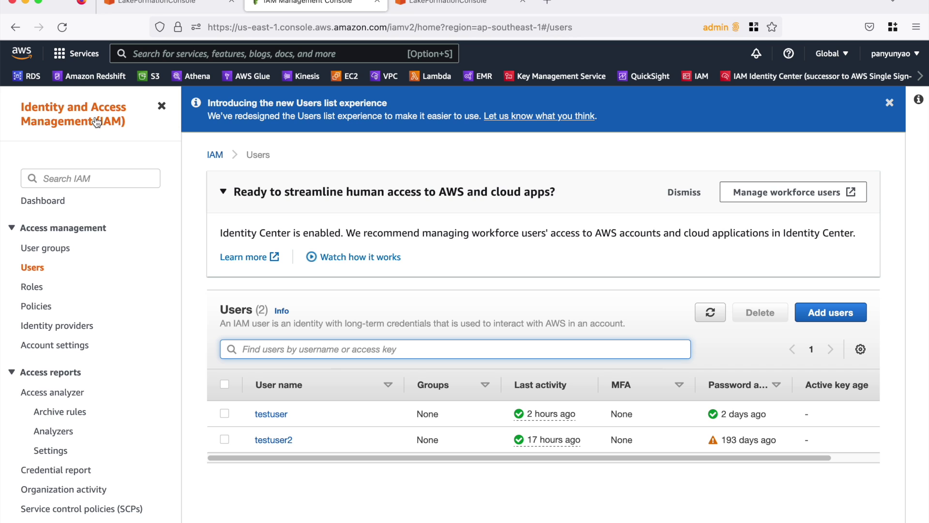
left_click(272, 414)
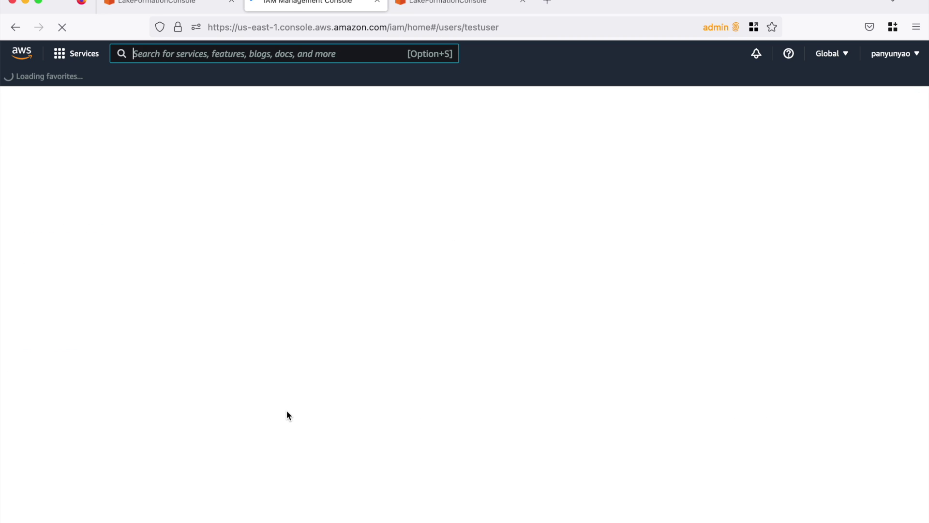
scroll(296, 387, "down", 2)
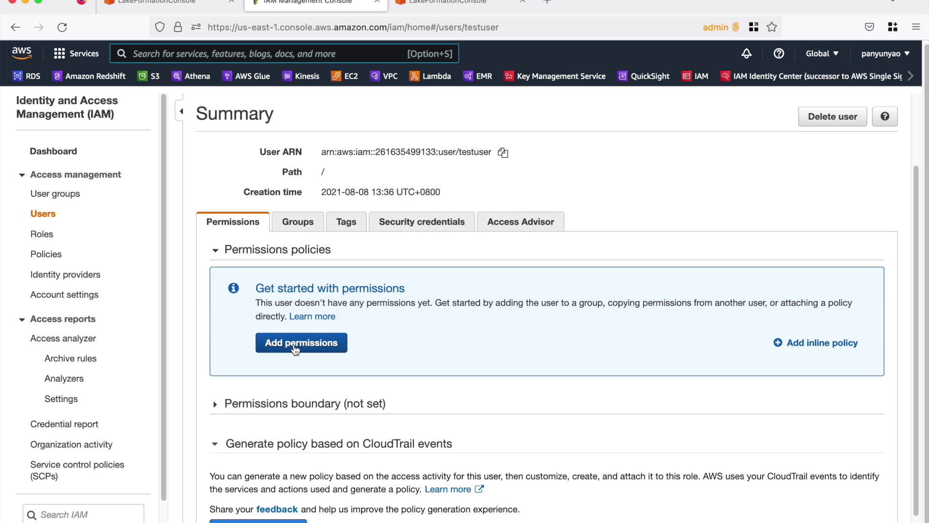
left_click(295, 346)
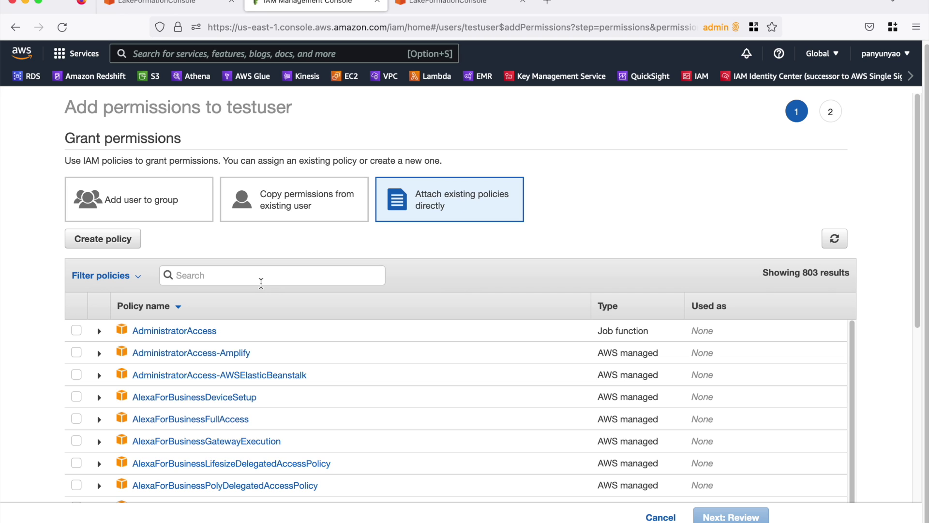
type("awsglue")
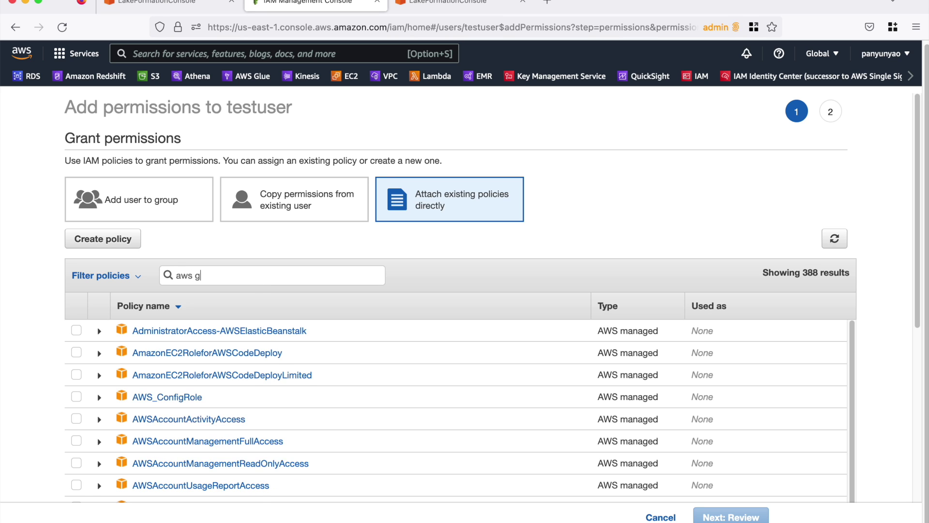
type("cons")
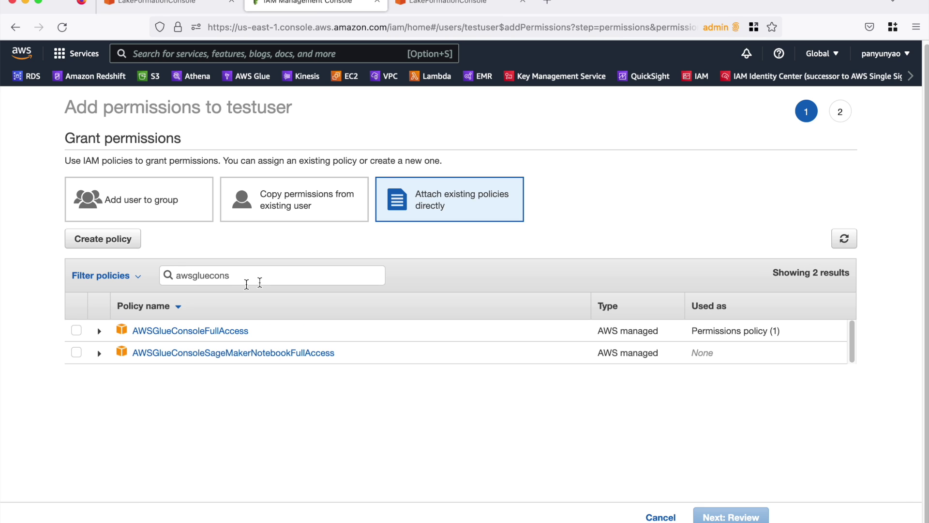
left_click(76, 330)
Include the AmazonAthenaFullAccess policy in the selection and attach the selected policies to testuser
double_click(236, 281)
type("aw")
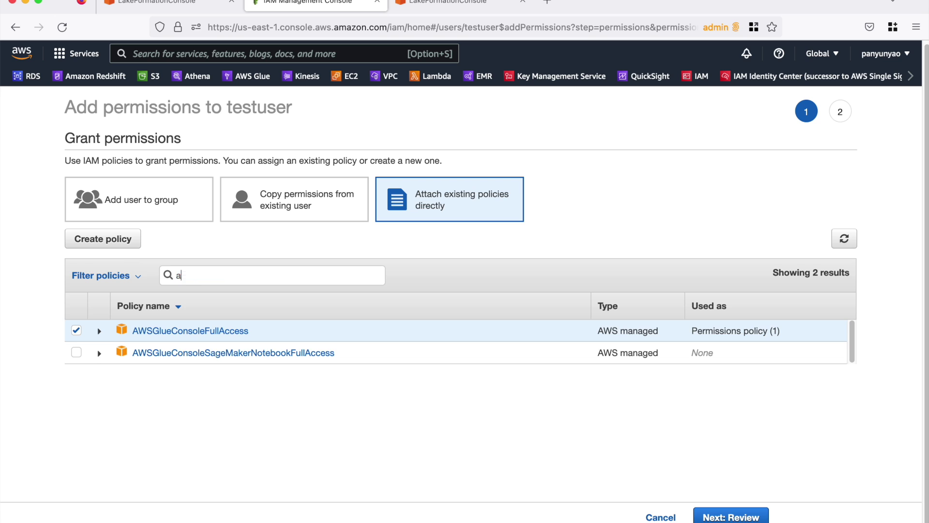
key("BackSpace")
key("BackSpace")
type("amazo")
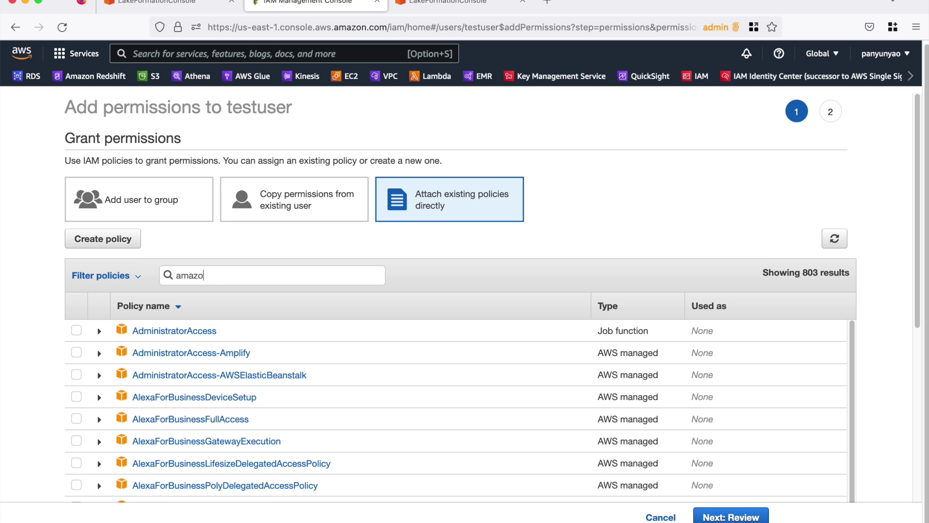
type("nathen")
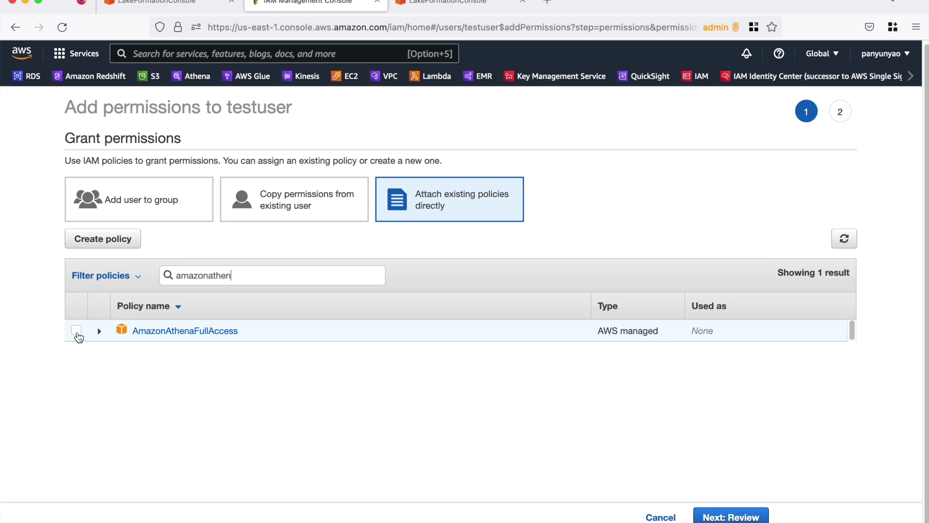
left_click(76, 330)
left_click(731, 517)
left_click(740, 517)
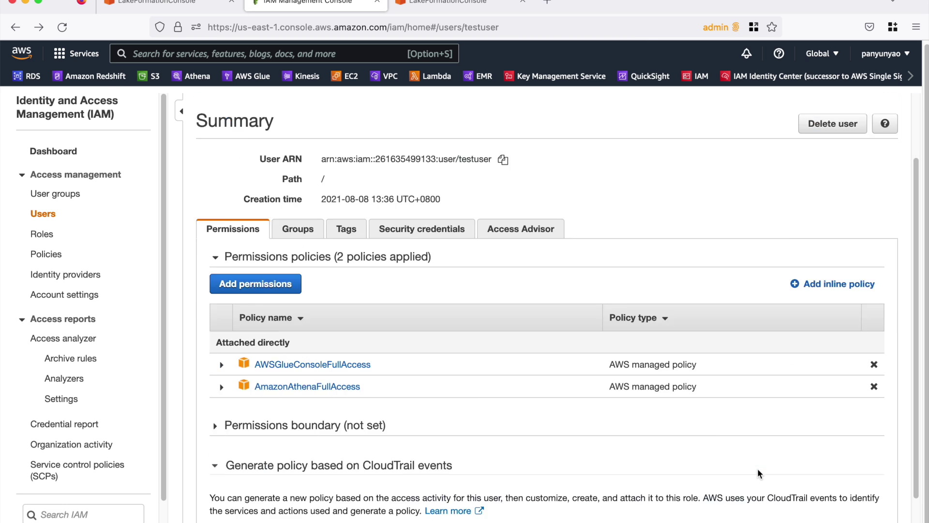
scroll(759, 474, "down", 2)
scroll(500, 338, "up", 3)
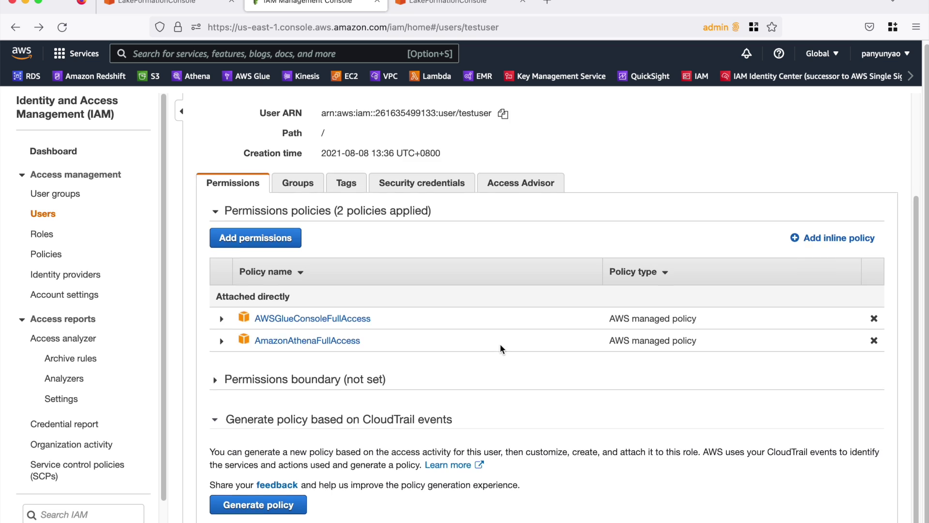
Return to testuser's Lake Formation session and reload the Tables page to check access to the address table
left_click(468, 4)
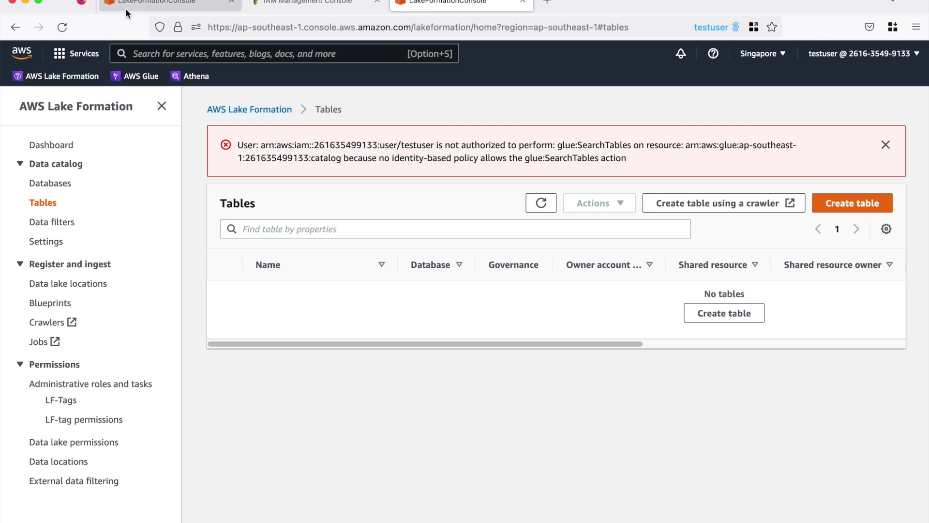
left_click(64, 27)
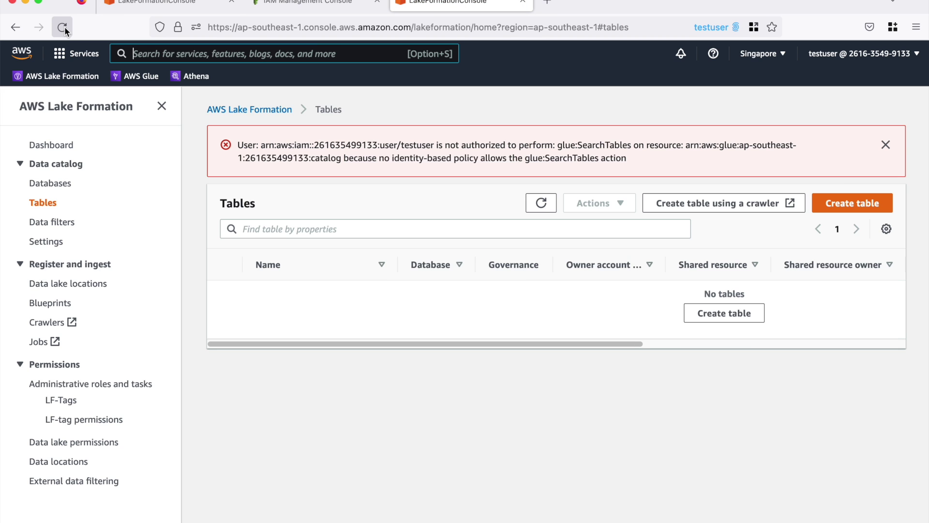
left_click(64, 27)
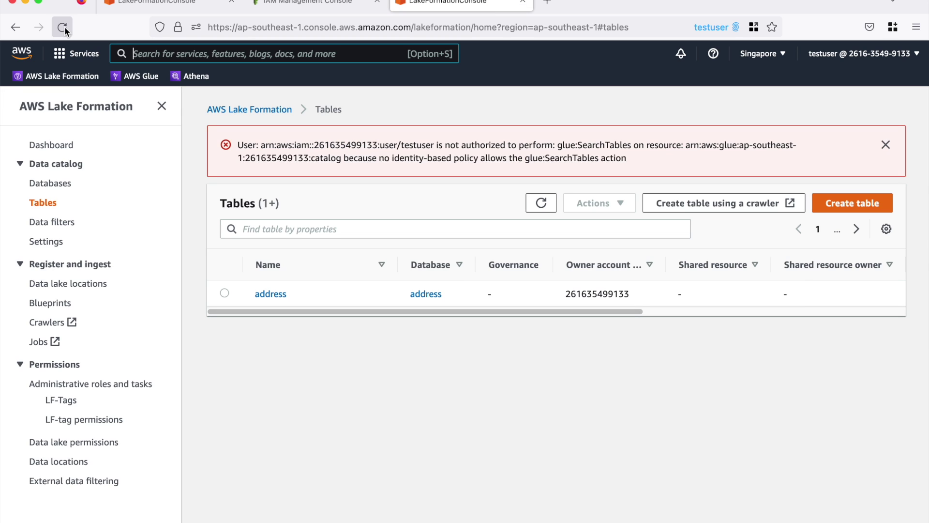